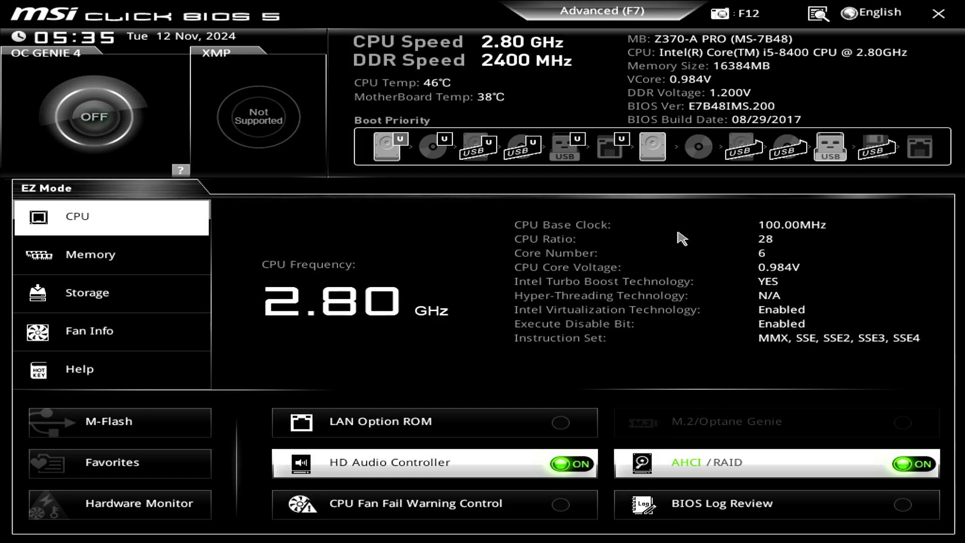
- In Advanced mode, view Windows 10 WHQL Support options under Settings > Advanced > Windows OS Configuration, leaving it Disabled
left_click(621, 22)
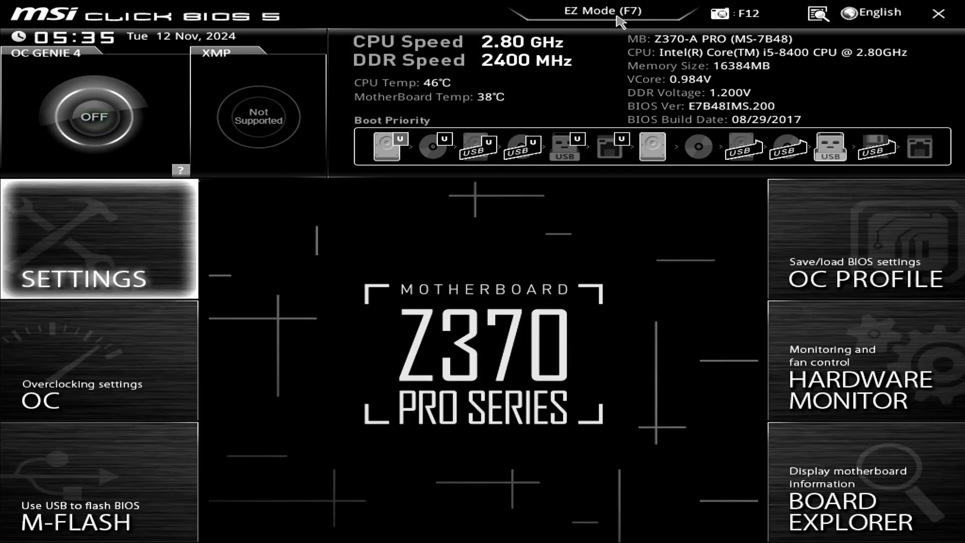
left_click(144, 222)
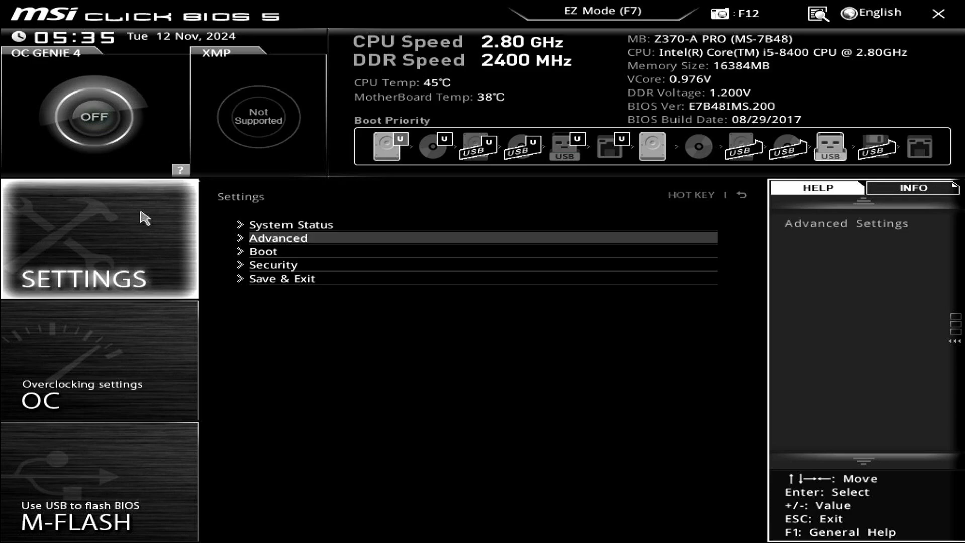
left_click(391, 240)
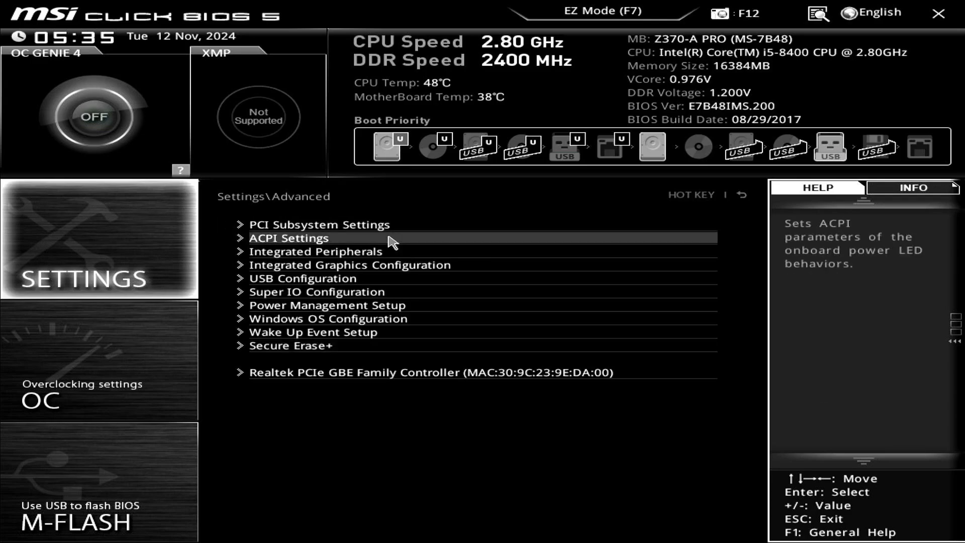
left_click(472, 320)
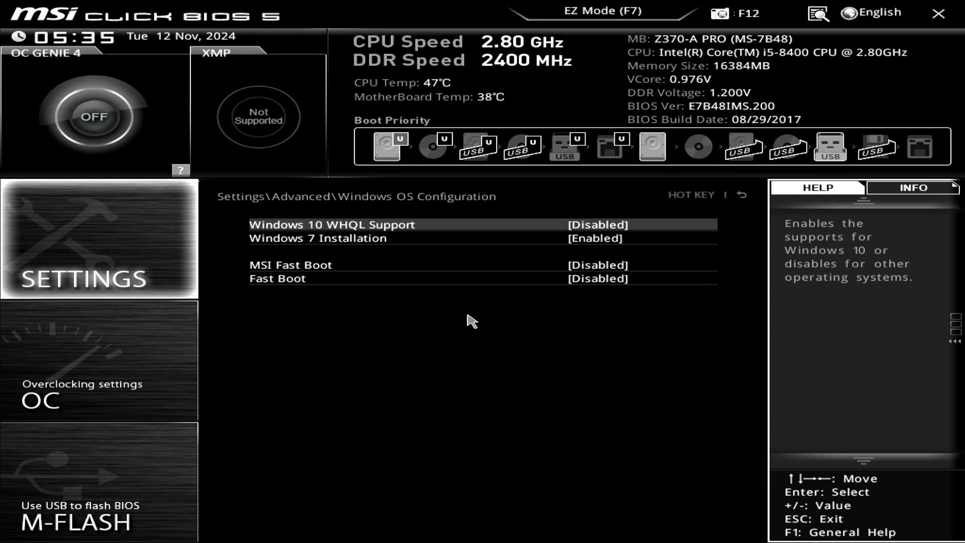
left_click(697, 226)
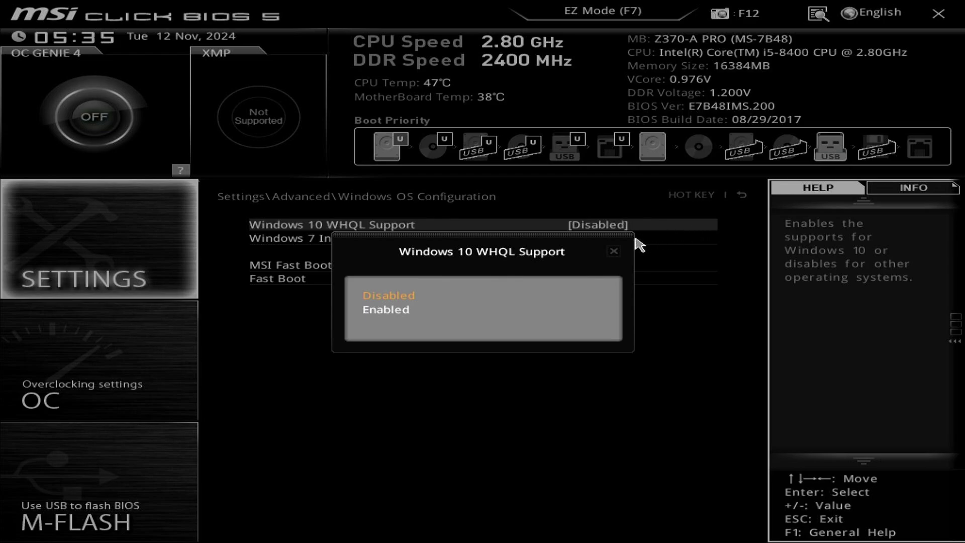
left_click(618, 250)
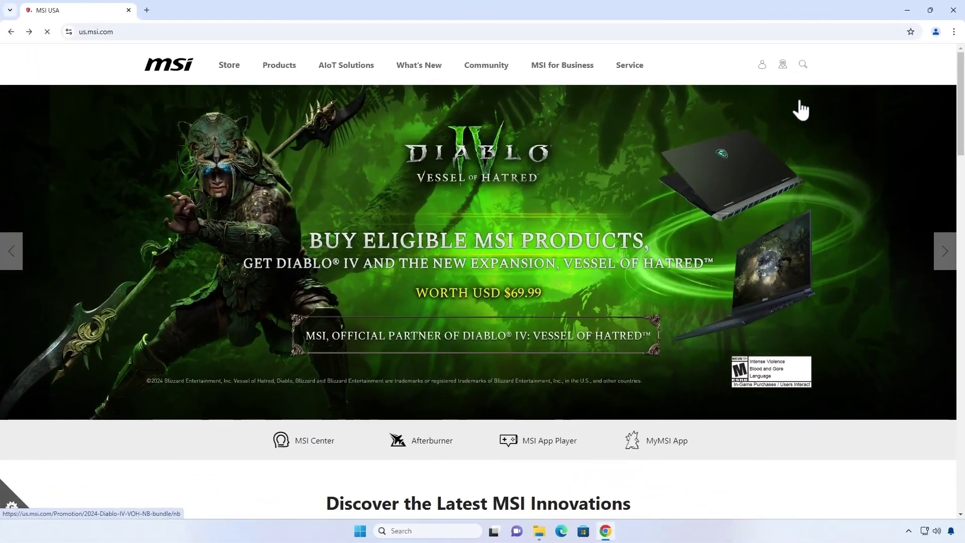
- Search the MSI site for 'Z370-A Pro' and download AMI BIOS 7B48v2D from its support page
left_click(804, 65)
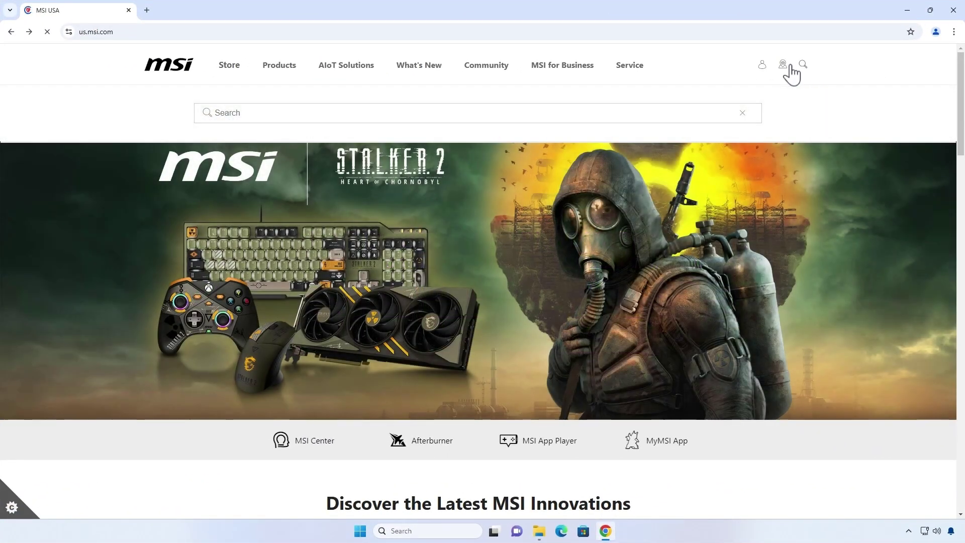
type("Z")
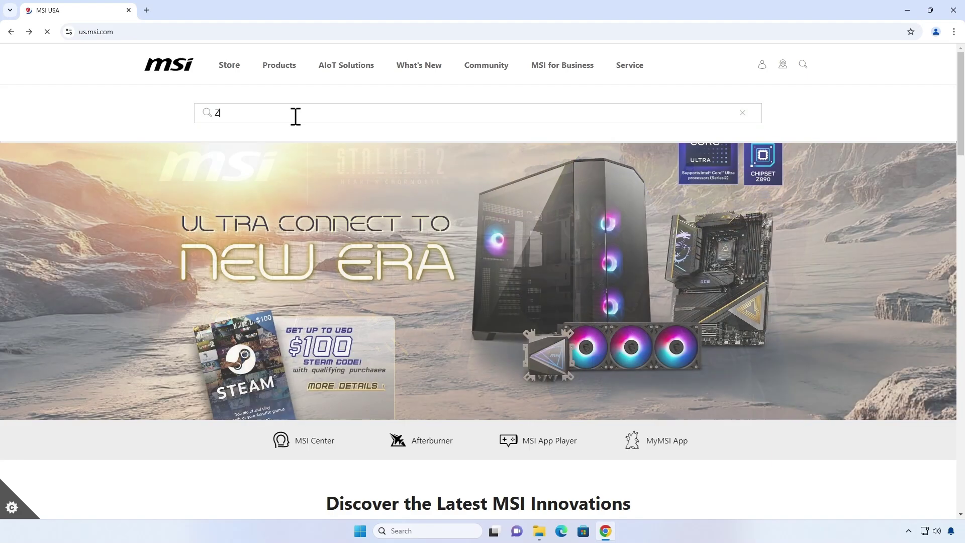
type("370")
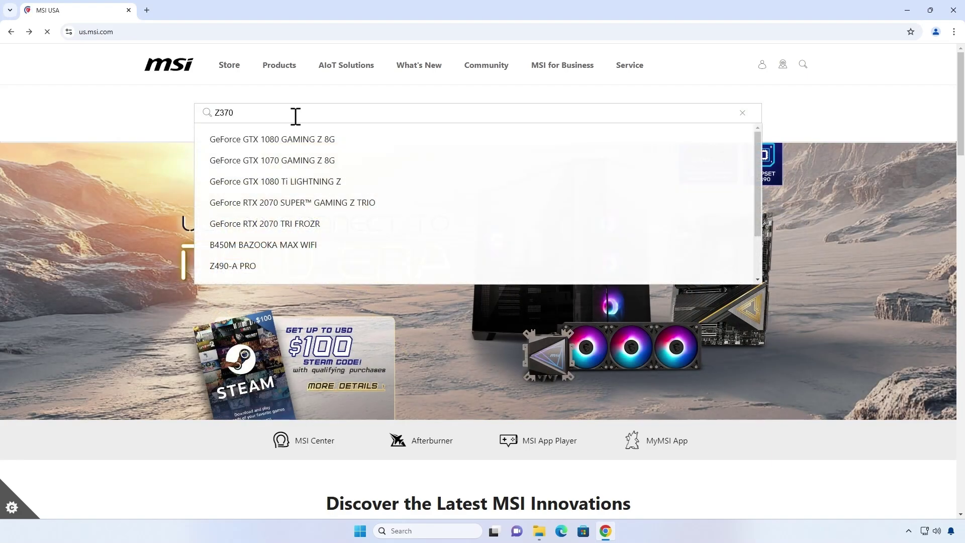
type("-A")
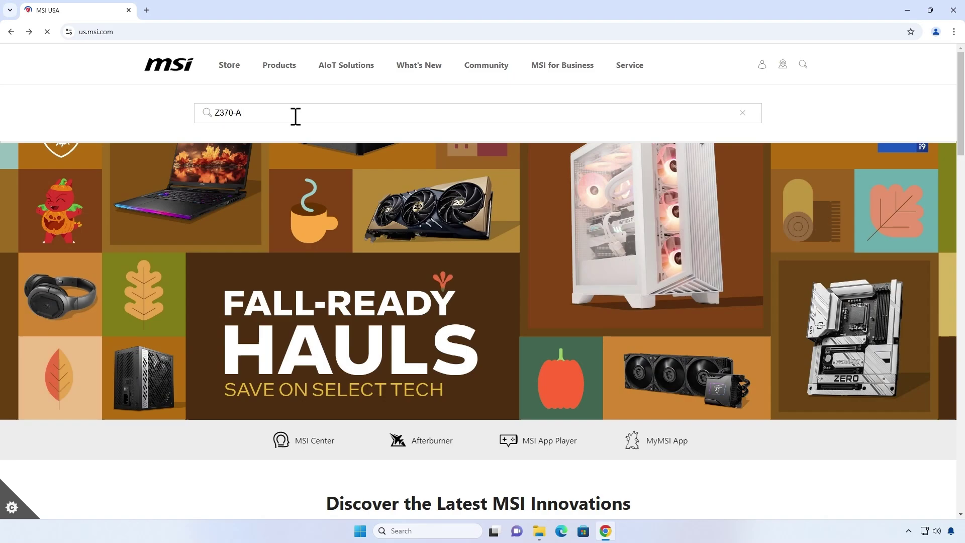
type(" Pro")
key("Return")
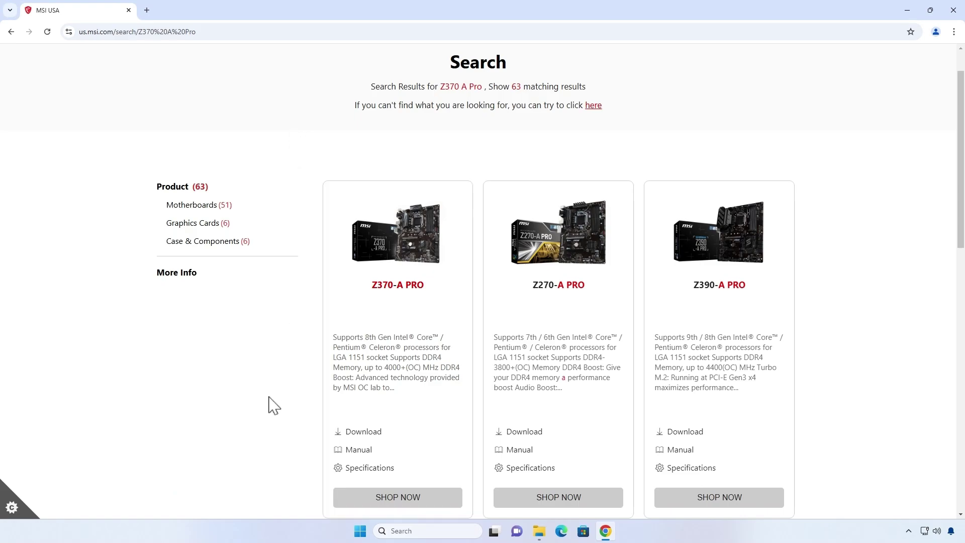
left_click(380, 434)
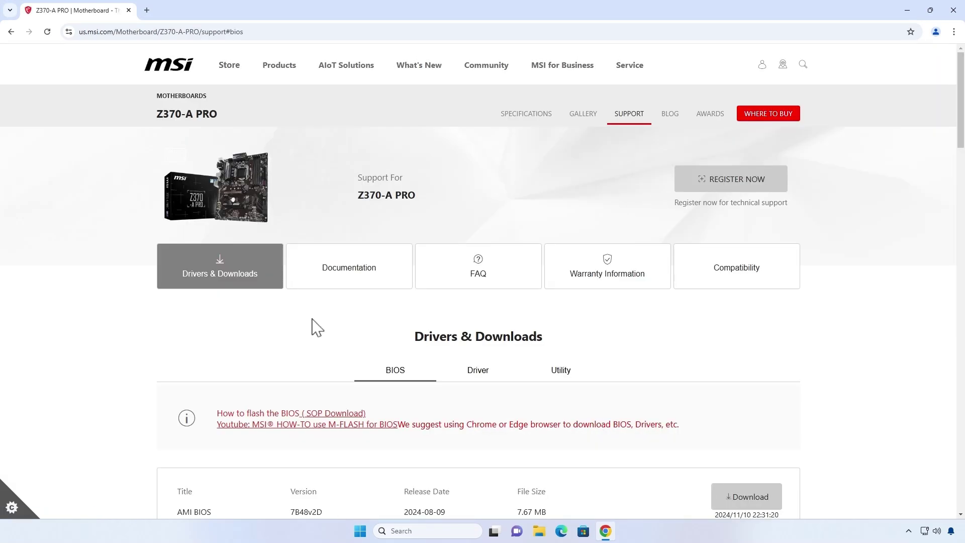
scroll(317, 328, "down", 3)
scroll(653, 314, "down", 1)
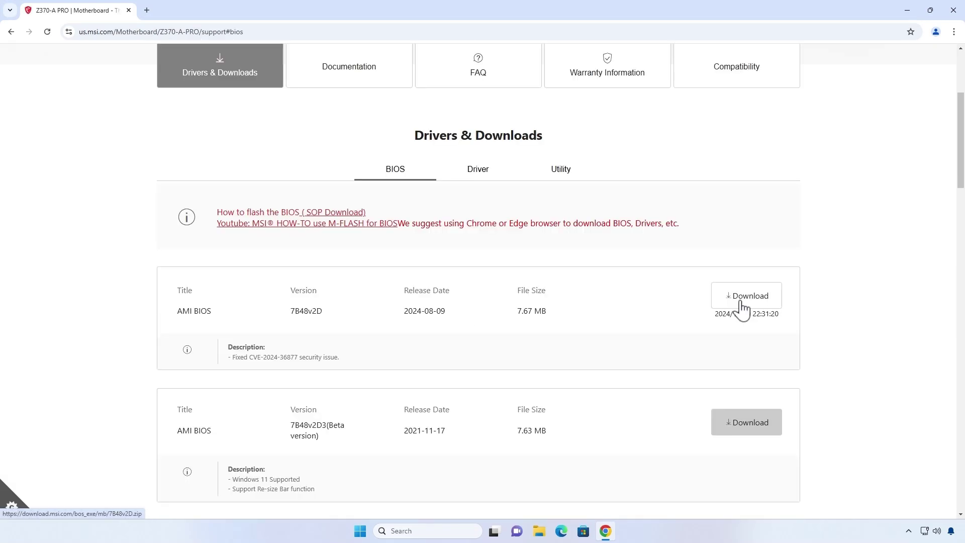
left_click(741, 308)
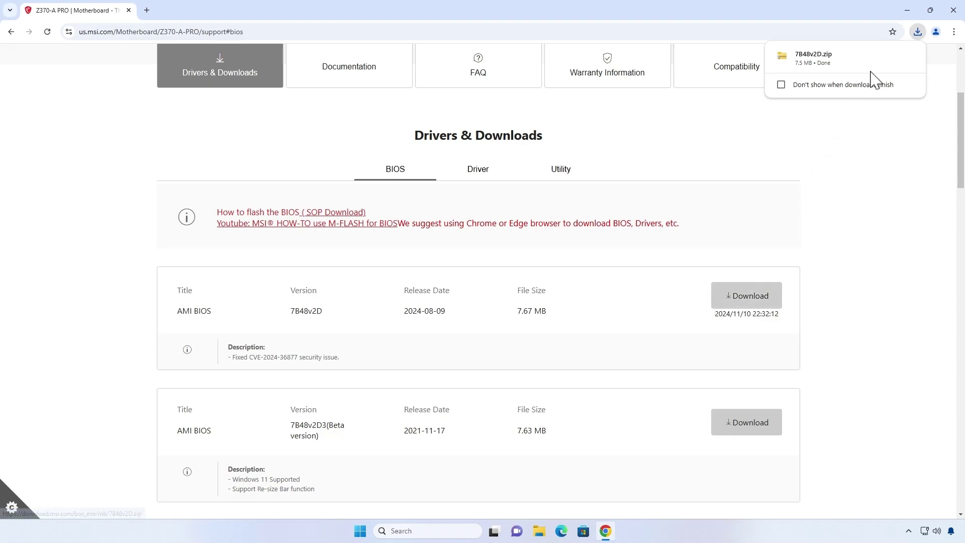
- Extract 7B48v2D.zip from Downloads and open the extracted 7B48v2D0 folder
left_click(890, 59)
left_click(907, 10)
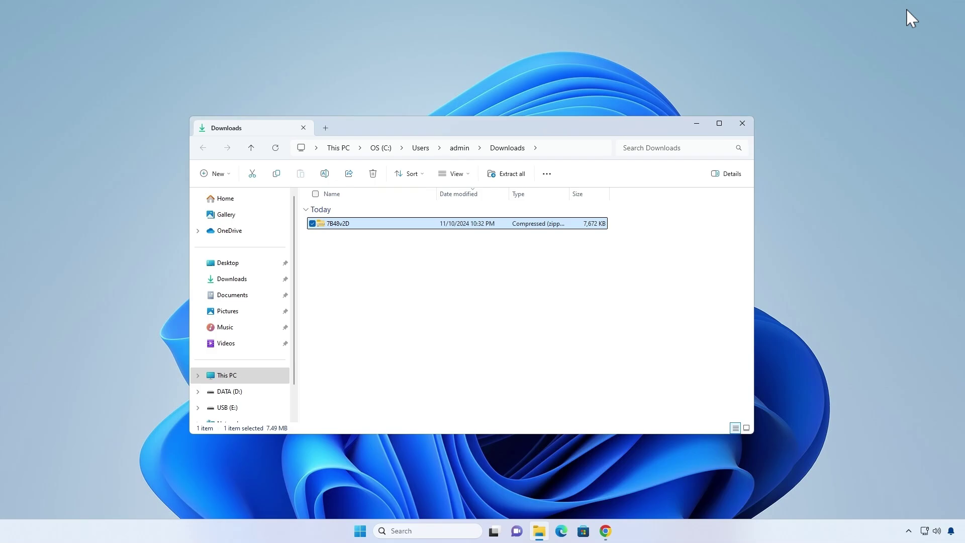
left_click(520, 174)
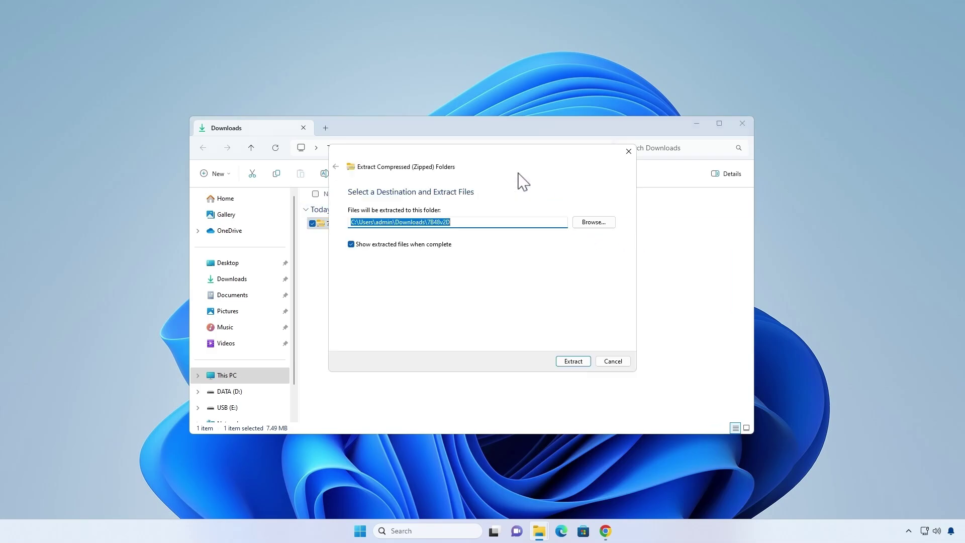
left_click(576, 363)
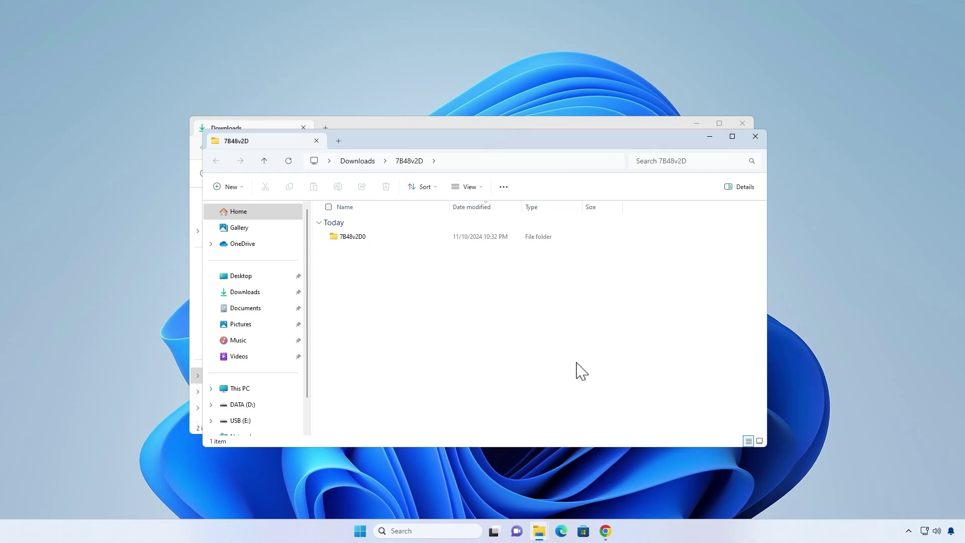
double_click(370, 239)
- Copy the E7B48IMS.2D0 and 7B48v2x files onto the empty USB (E:) drive
left_click(373, 251)
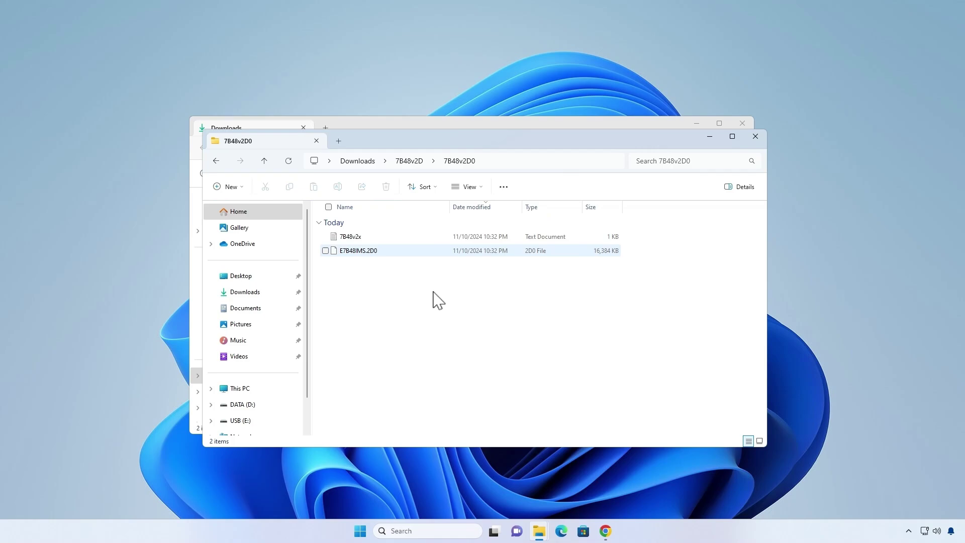
left_click_drag(432, 293, 347, 238)
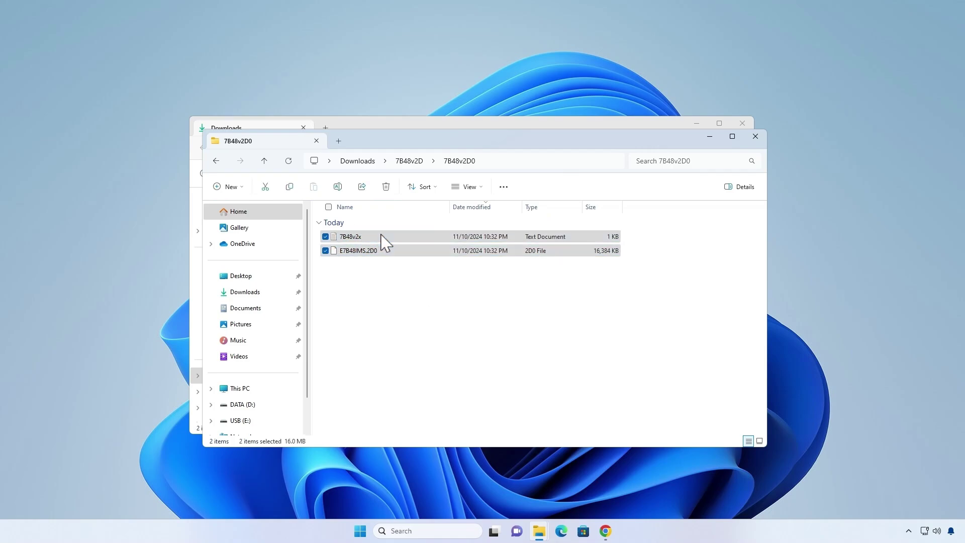
right_click(382, 238)
left_click(412, 246)
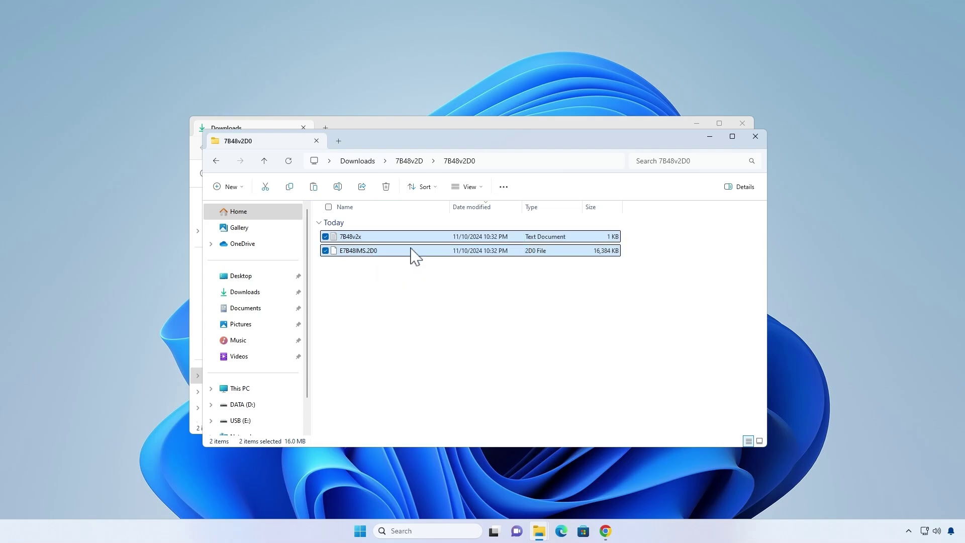
left_click(755, 137)
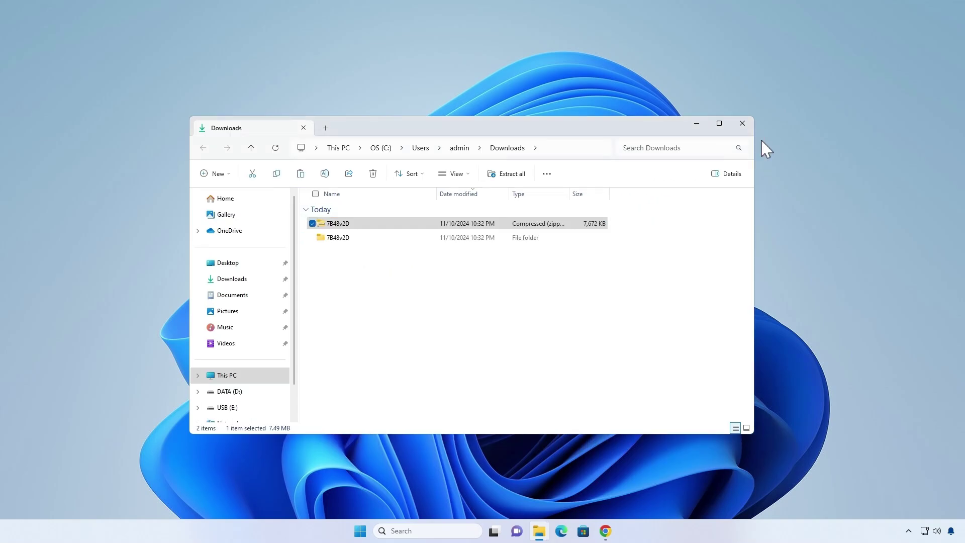
left_click(268, 378)
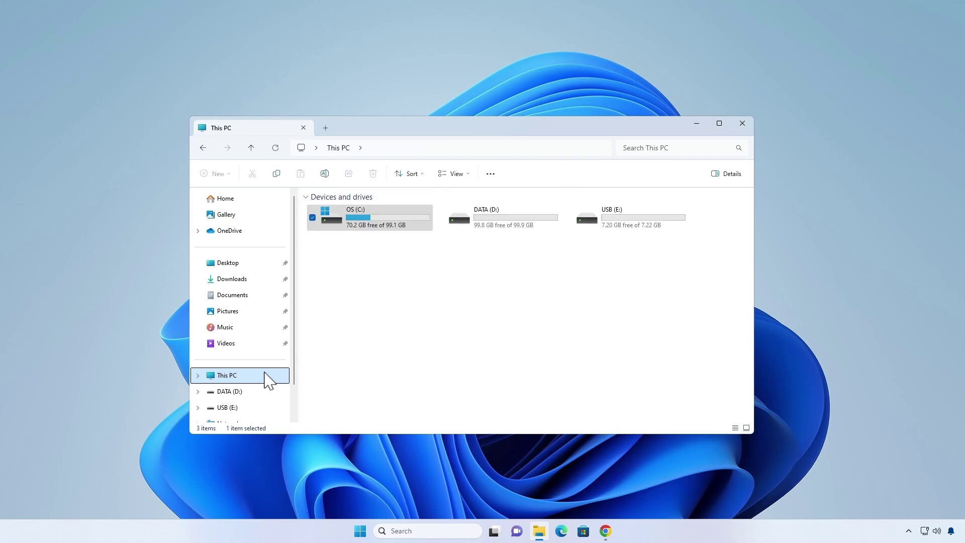
double_click(653, 229)
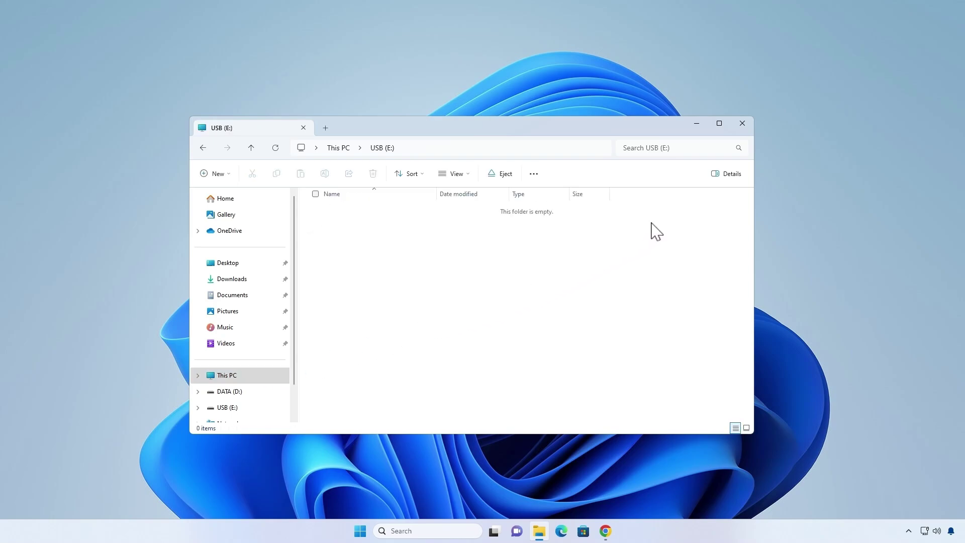
right_click(350, 226)
left_click(360, 237)
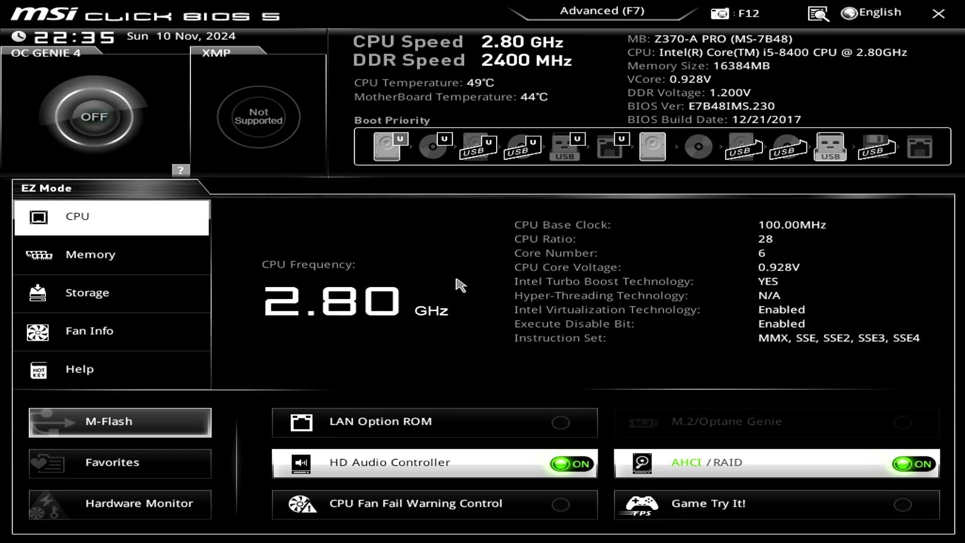
- Switch to Advanced mode and confirm rebooting into M-Flash to update from USB
left_click(618, 16)
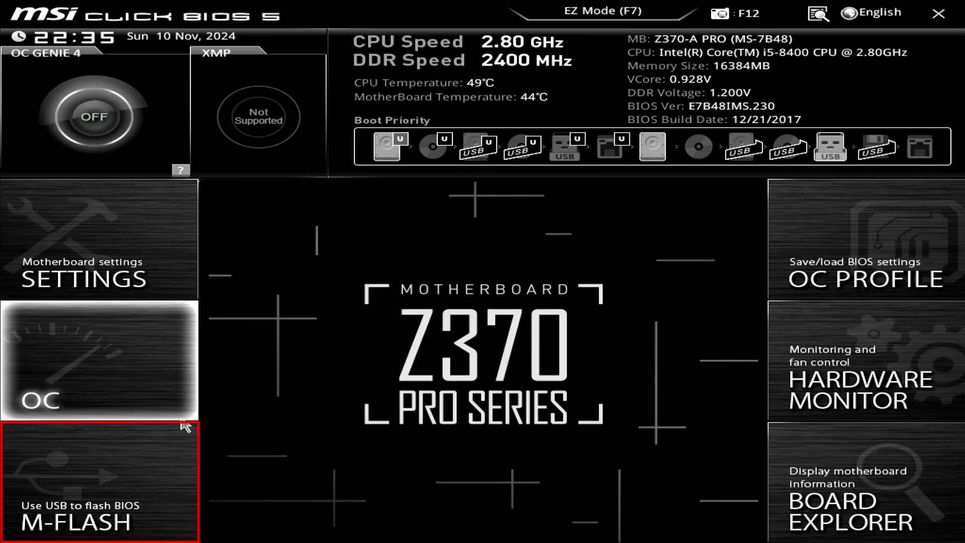
left_click(128, 489)
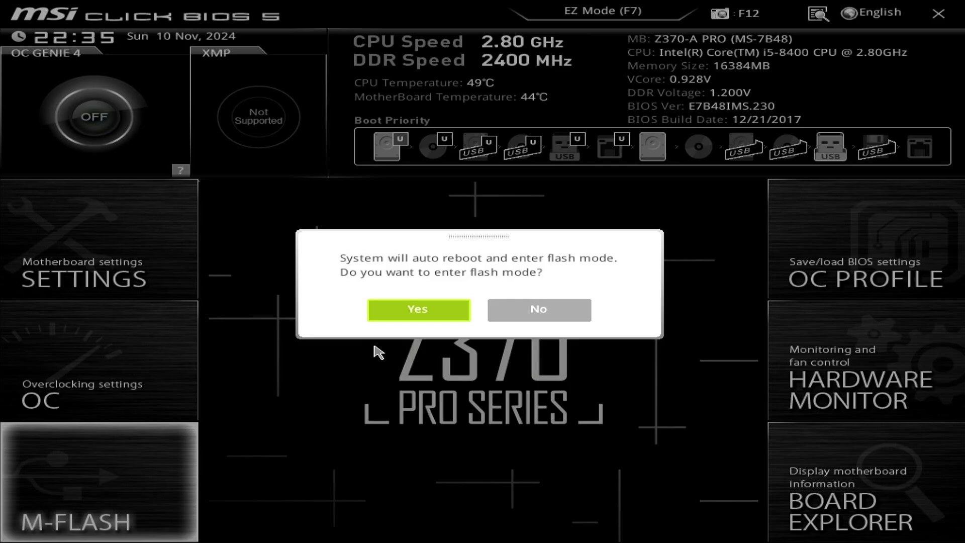
left_click(415, 314)
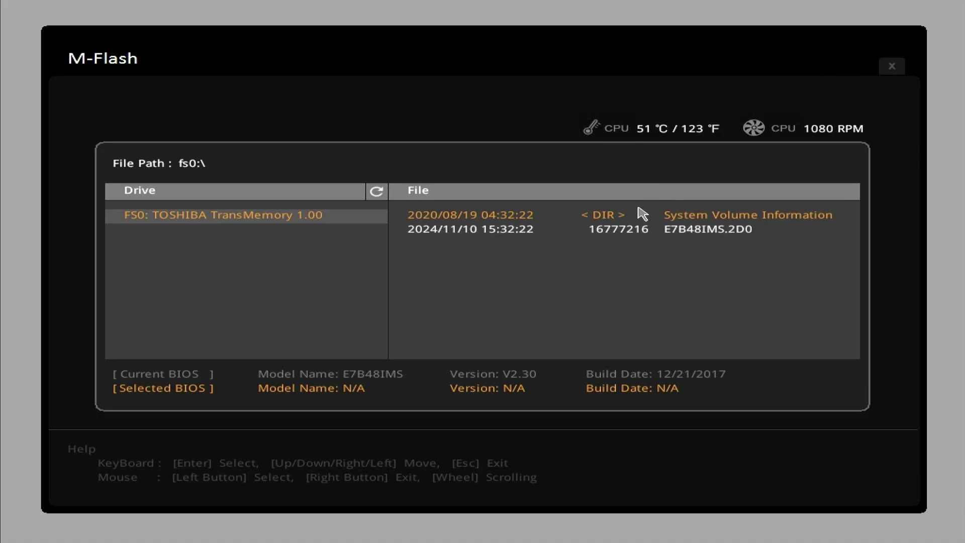
- Flash the BIOS using E7B48IMS.2D0 from the TOSHIBA USB drive
left_click(593, 229)
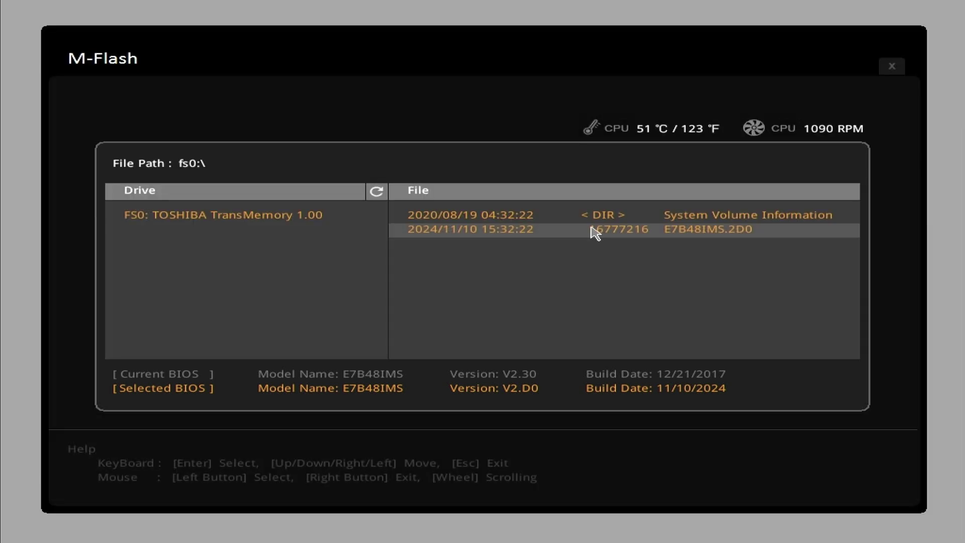
left_click(592, 229)
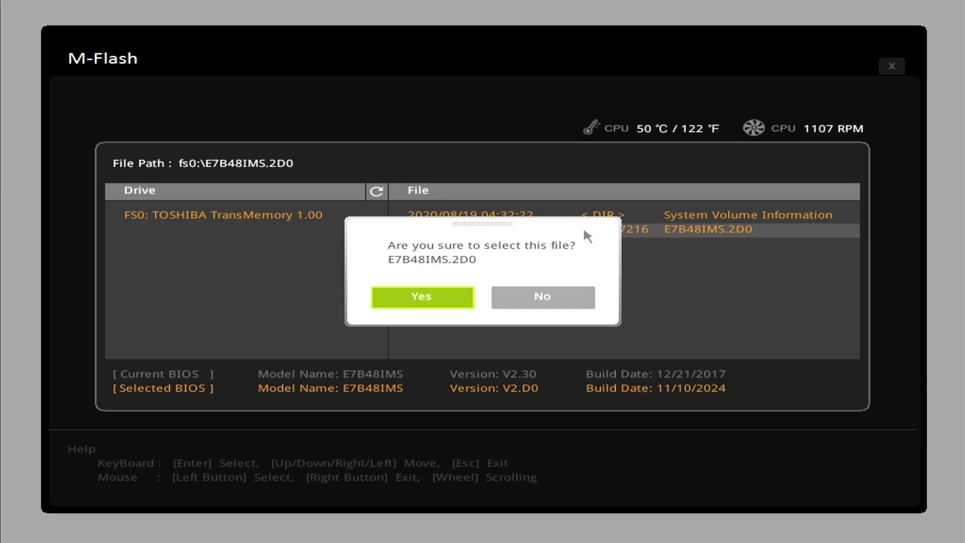
left_click(435, 304)
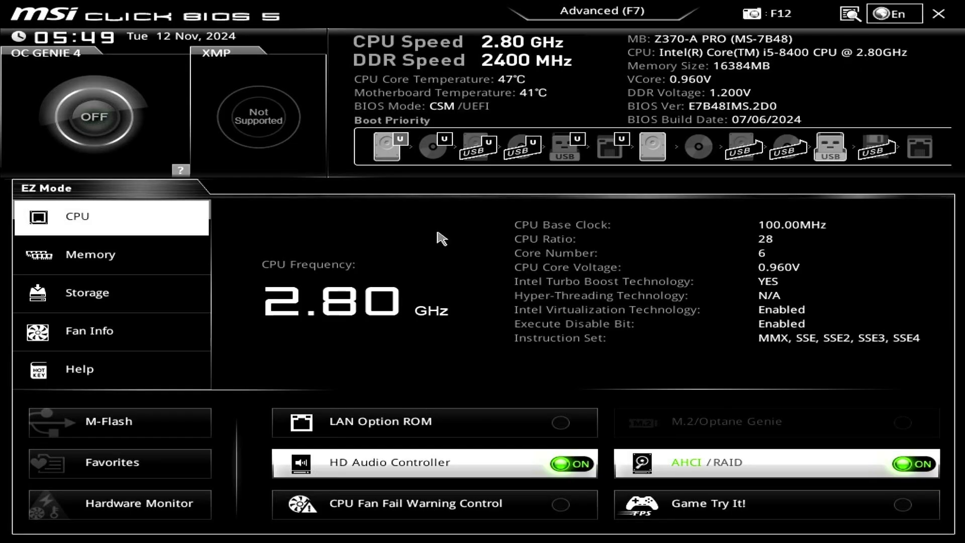
- In Advanced mode, set Settings > Advanced > Windows OS Configuration > Windows 10 WHQL Support to UEFI
left_click(613, 14)
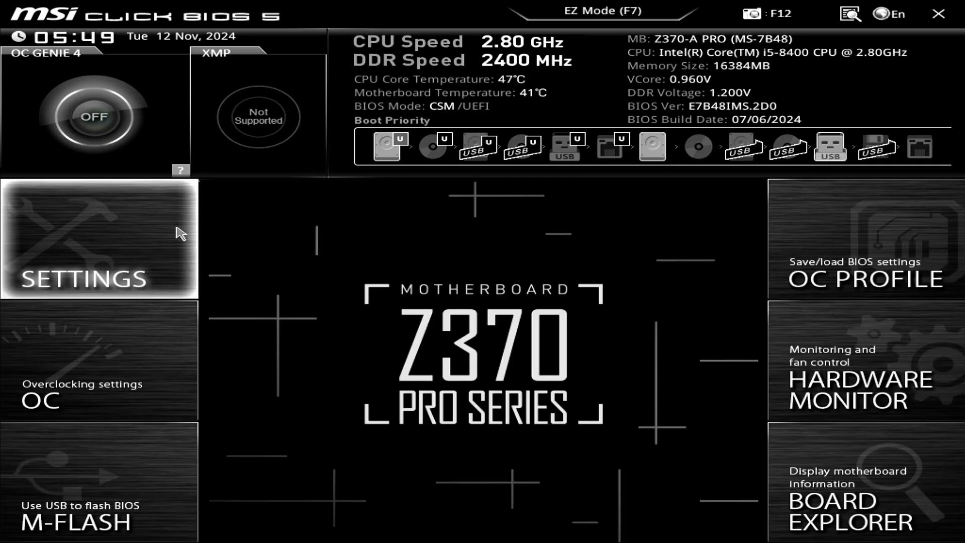
left_click(158, 241)
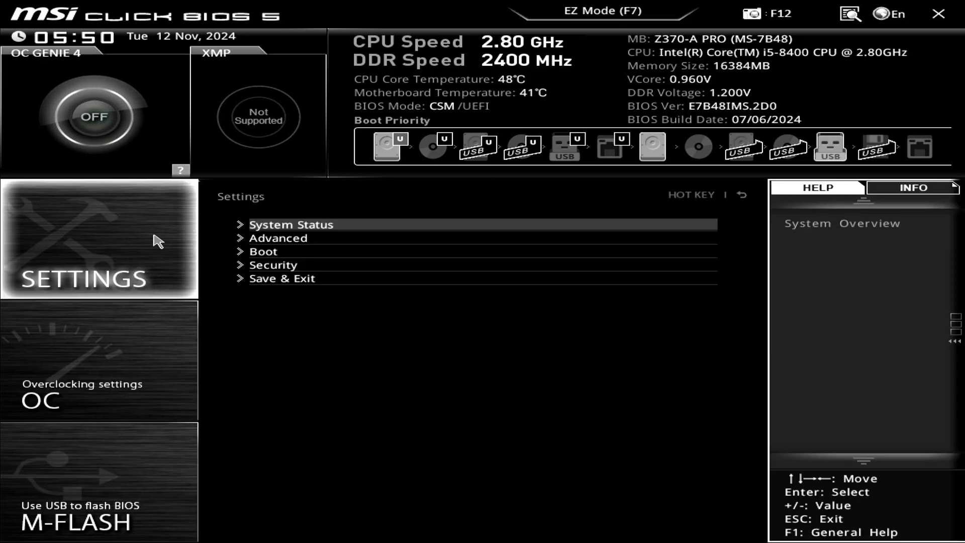
left_click(312, 243)
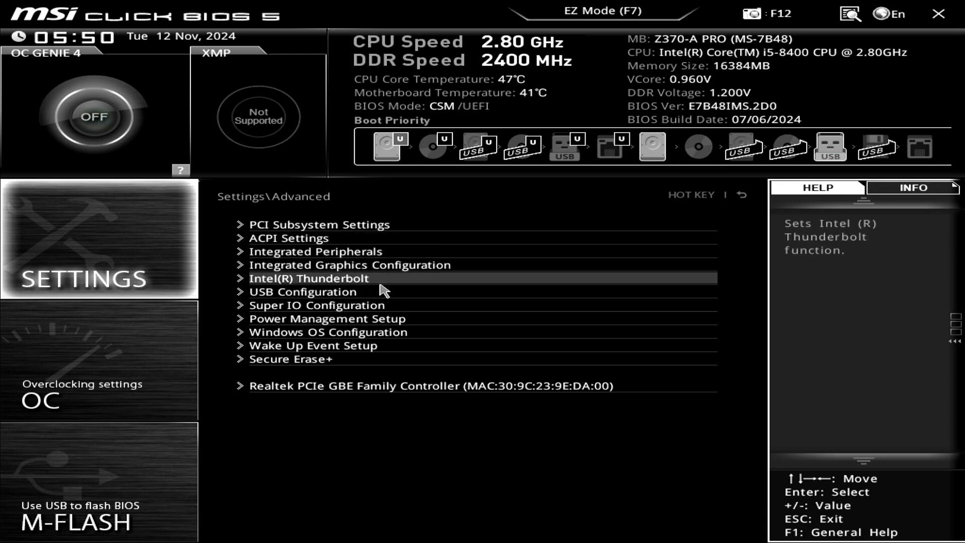
left_click(413, 336)
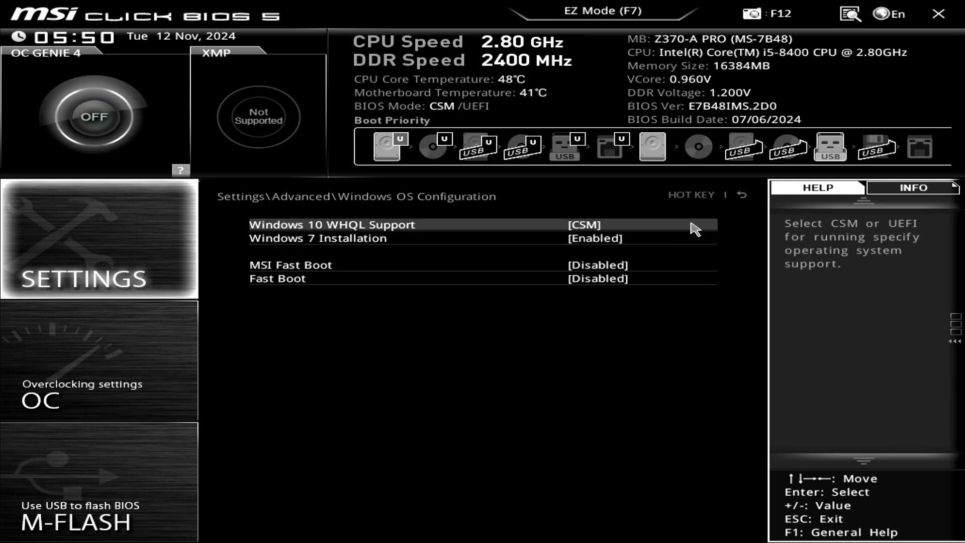
left_click(692, 229)
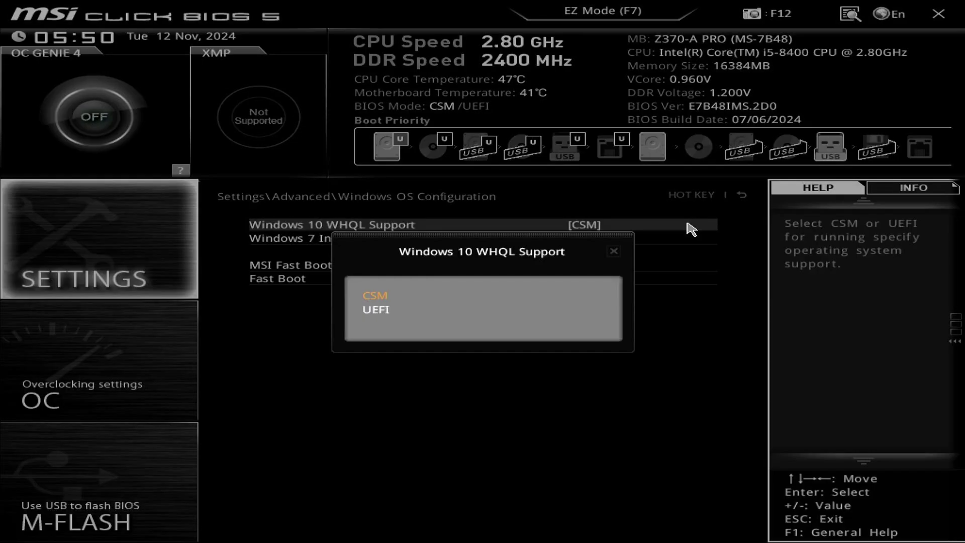
left_click(472, 310)
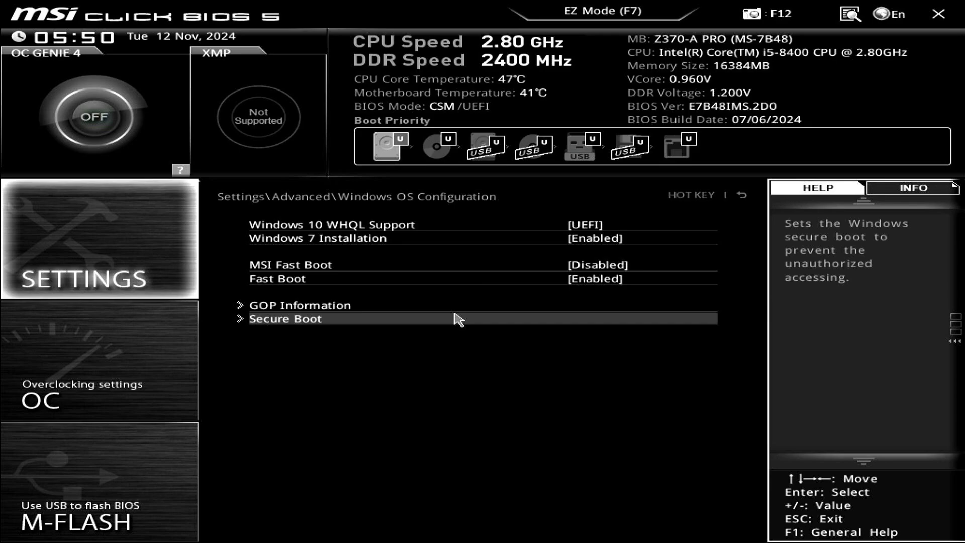
- In the Secure Boot settings, change Secure Boot Mode to Custom
left_click(430, 322)
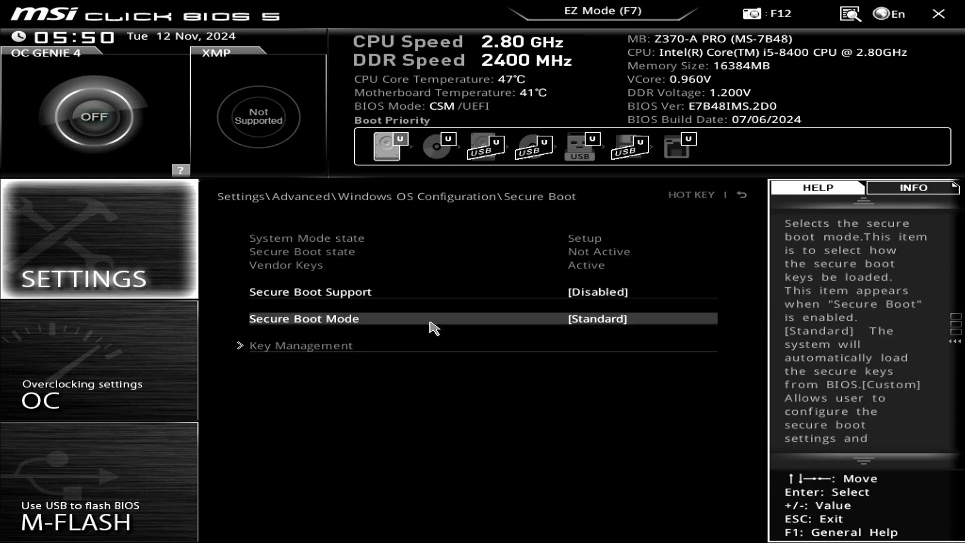
left_click(432, 323)
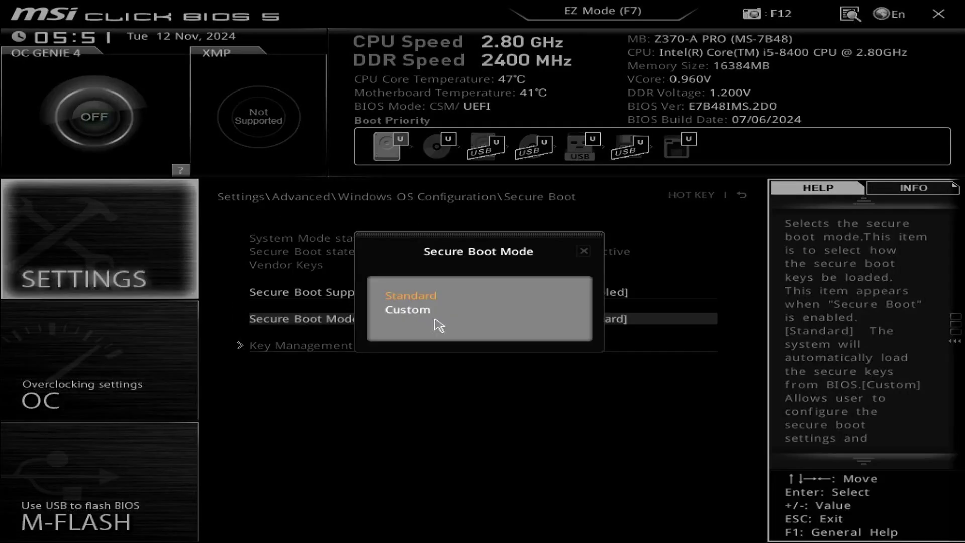
left_click(442, 319)
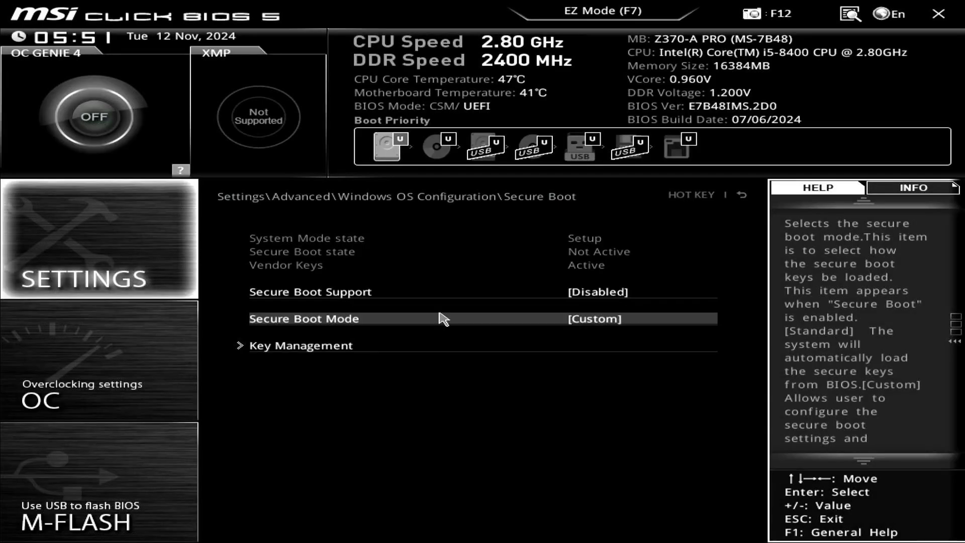
- Enroll all factory default keys under Key Management and return to Secure Boot
left_click(367, 352)
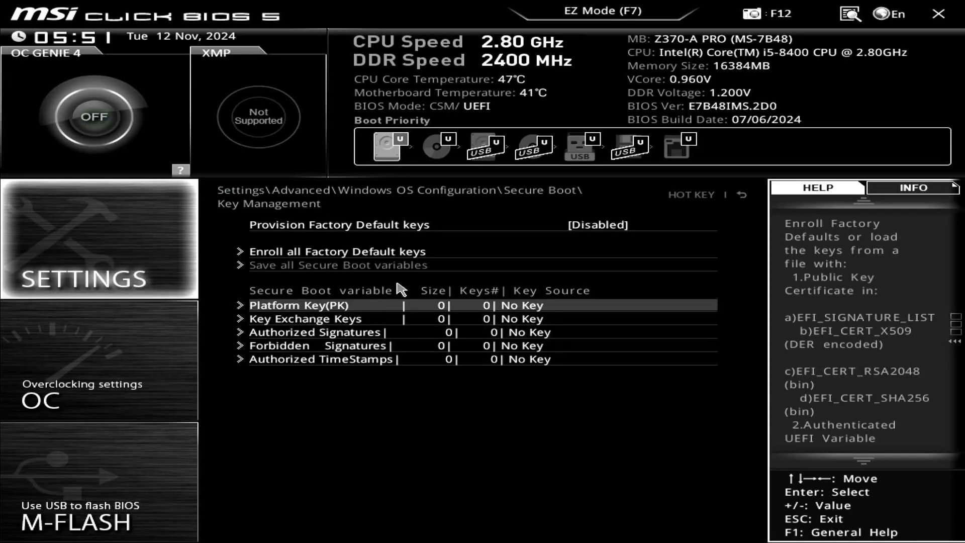
left_click(409, 256)
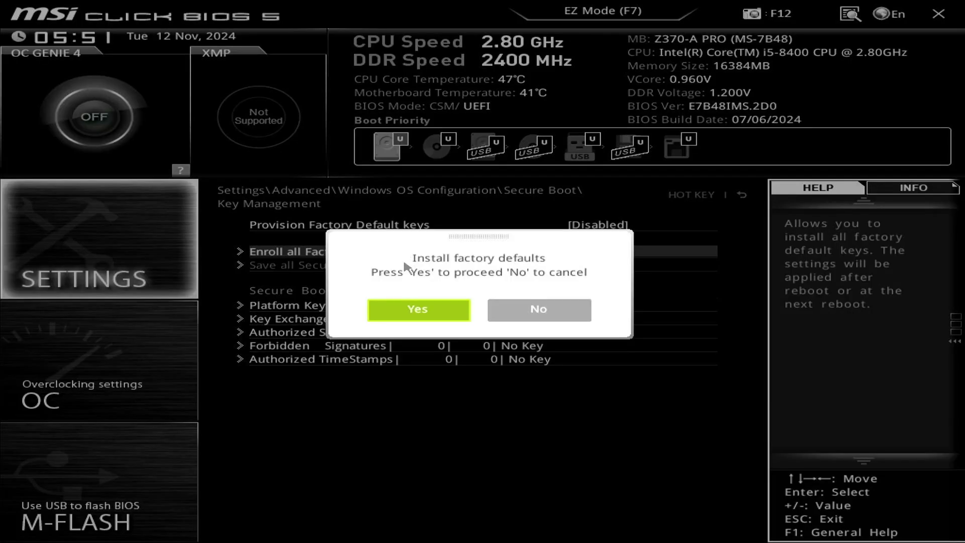
left_click(406, 316)
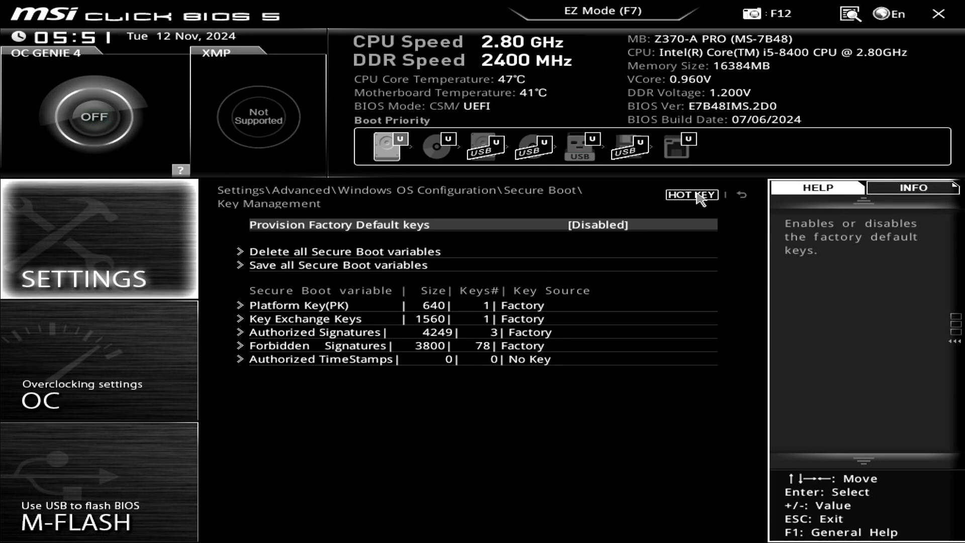
left_click(743, 195)
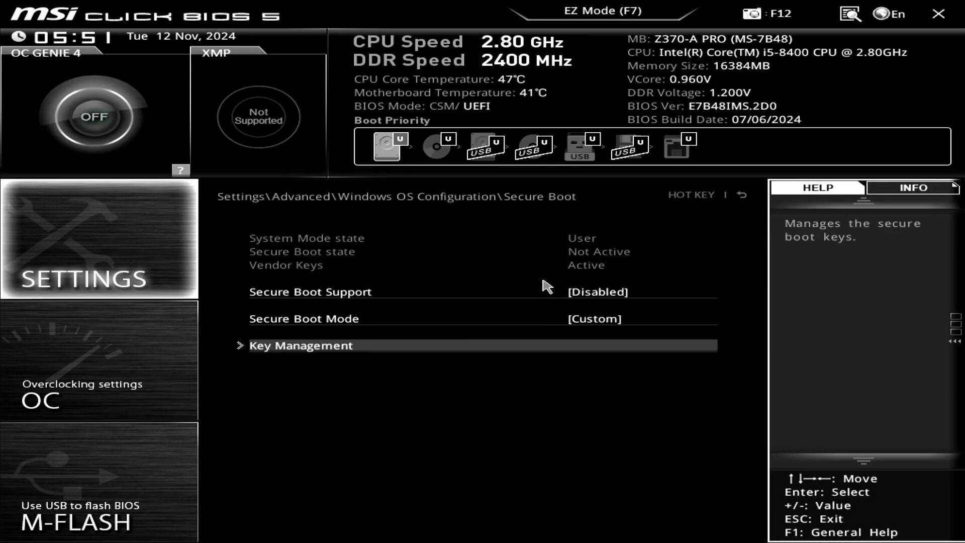
- Set Secure Boot Support to Enabled and bring up the save-configuration-and-exit prompt
left_click(491, 296)
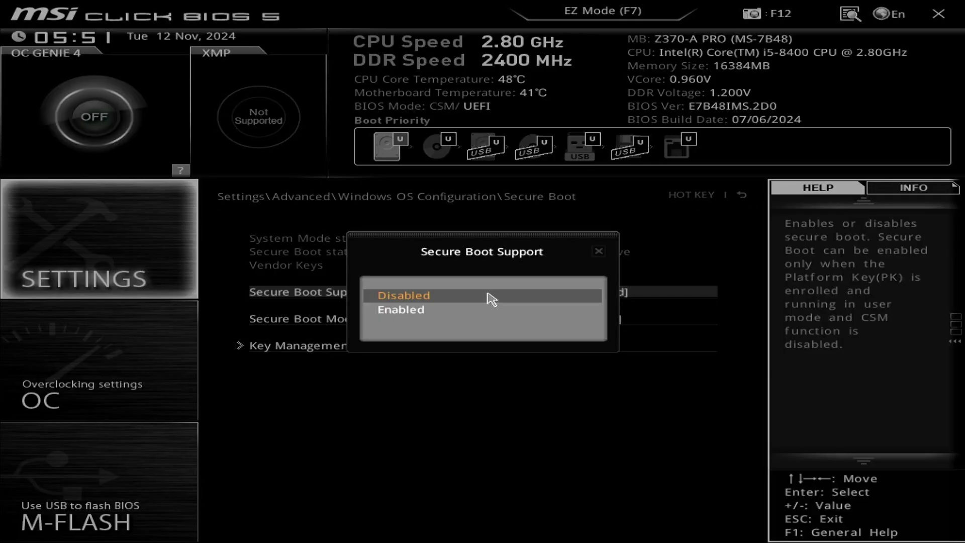
left_click(455, 311)
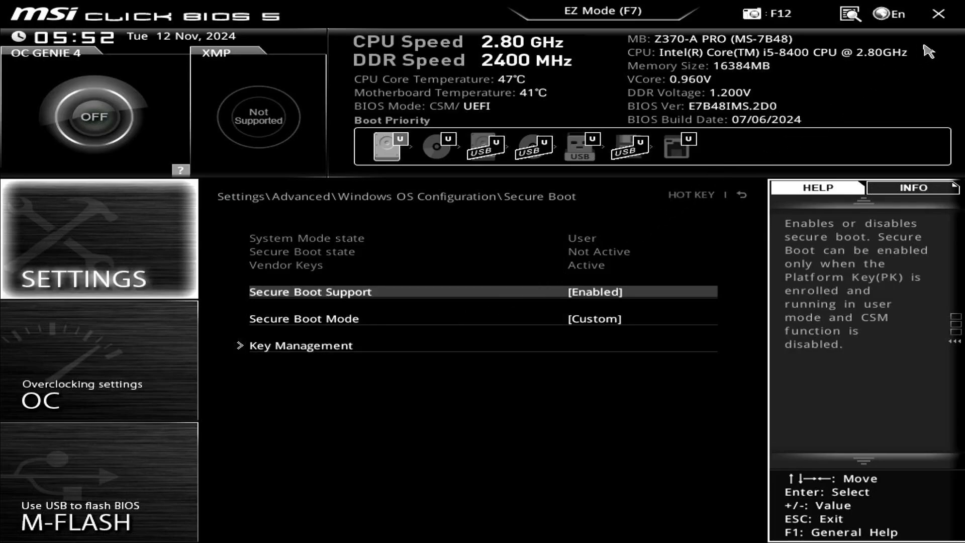
left_click(941, 15)
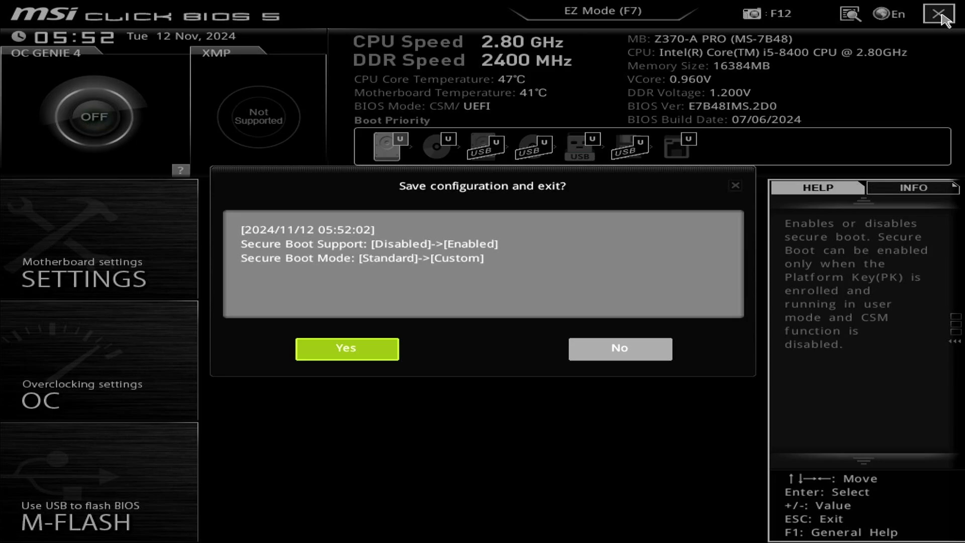